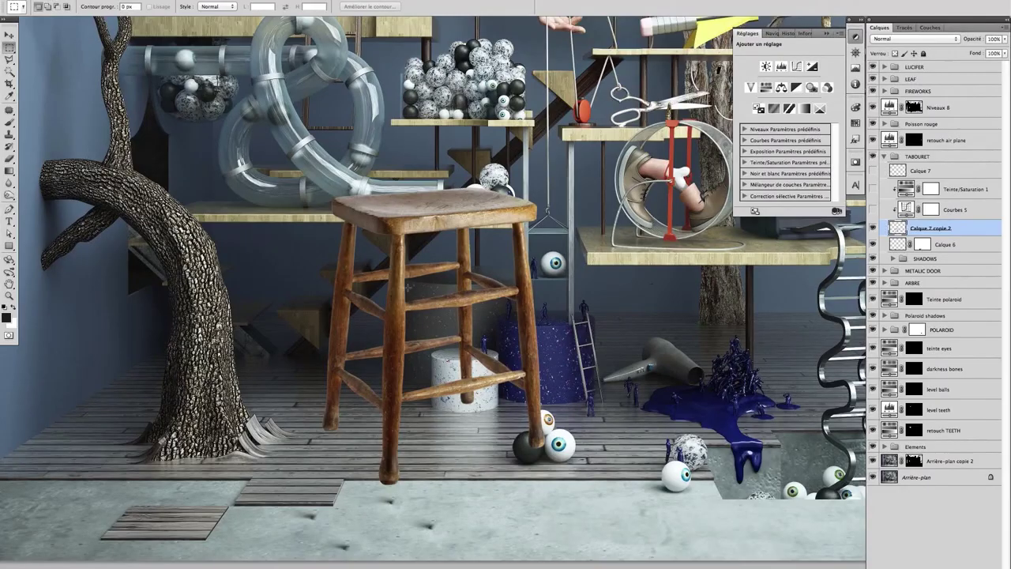
- Scale down the wooden stool on Calque 7 copie 2 and place it on the concrete floor in front of the planks
alt+scroll(408, 287, up, 4)
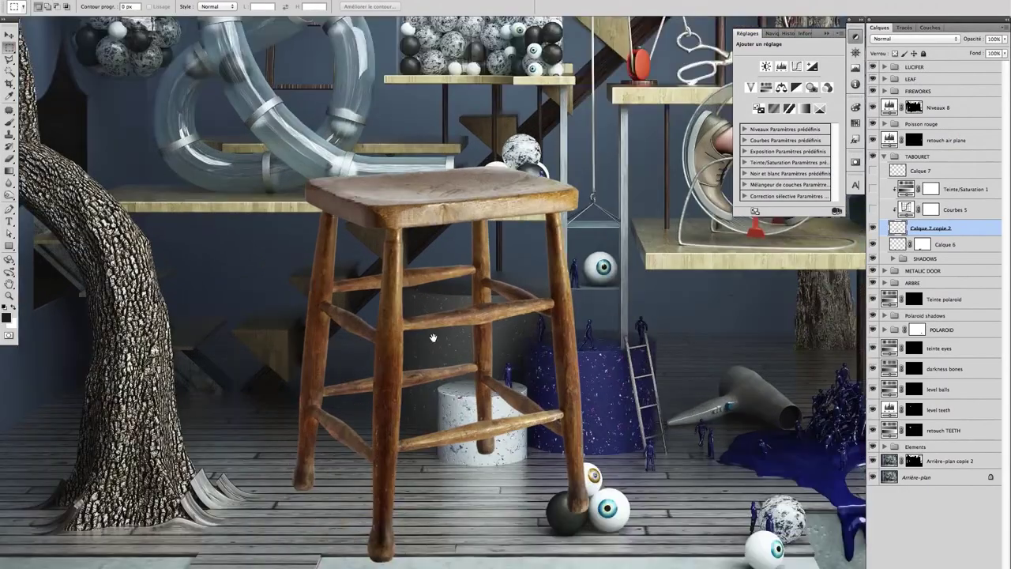
key(ctrl+t)
shift+drag(610, 117, 530, 282)
drag(481, 347, 481, 366)
shift+drag(530, 301, 519, 318)
key(Return)
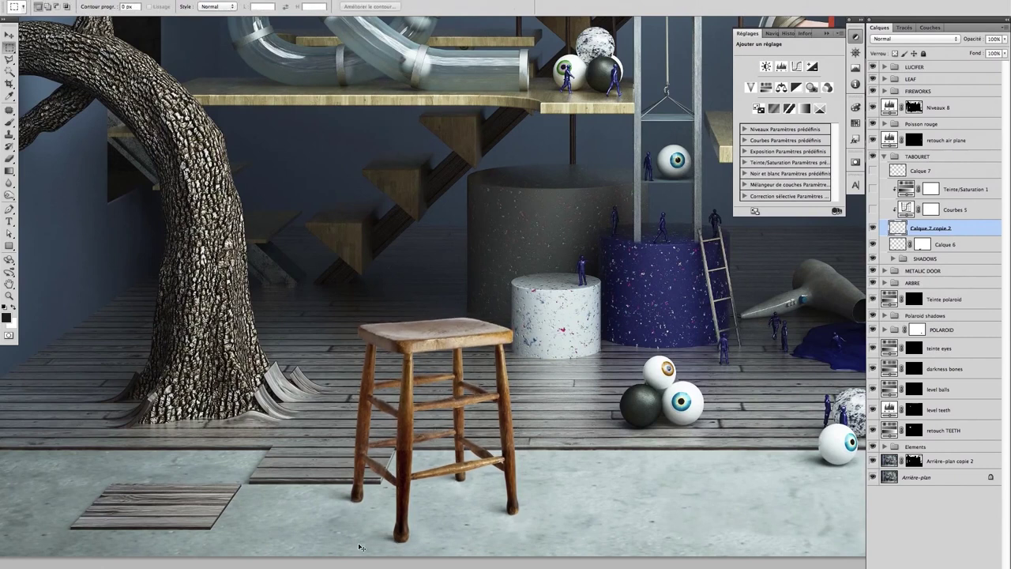
- Turn on the stool's Courbes 5 adjustment, pull its curve down, and turn on the Teinte/Saturation 1 adjustment
click(909, 210)
click(874, 210)
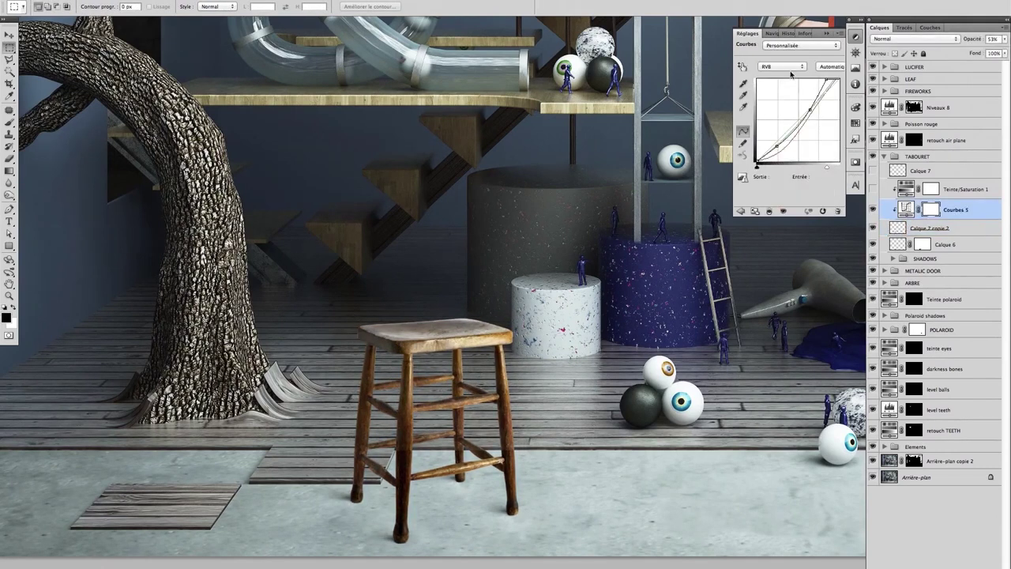
click(770, 73)
drag(798, 140, 788, 157)
click(874, 190)
click(906, 190)
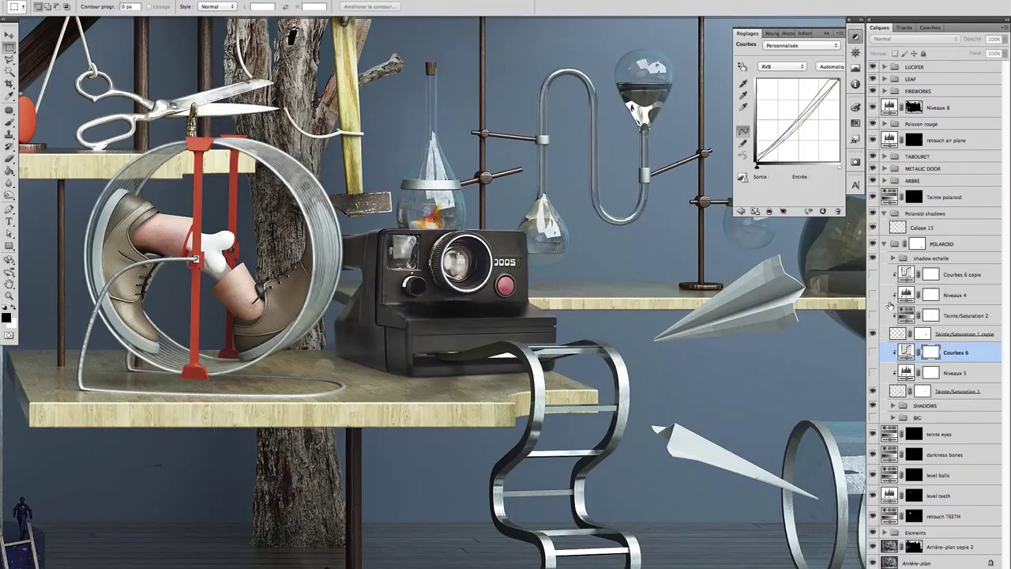
- Turn on the Niveaux 5 adjustment of the instant camera and readjust its input levels
click(873, 391)
click(874, 391)
click(873, 373)
click(873, 373)
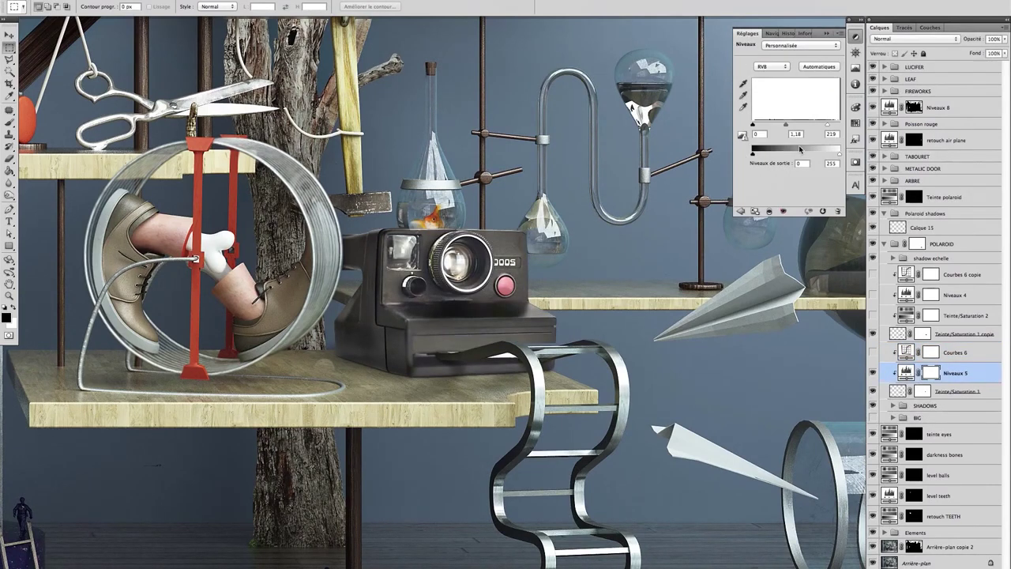
drag(805, 127, 796, 126)
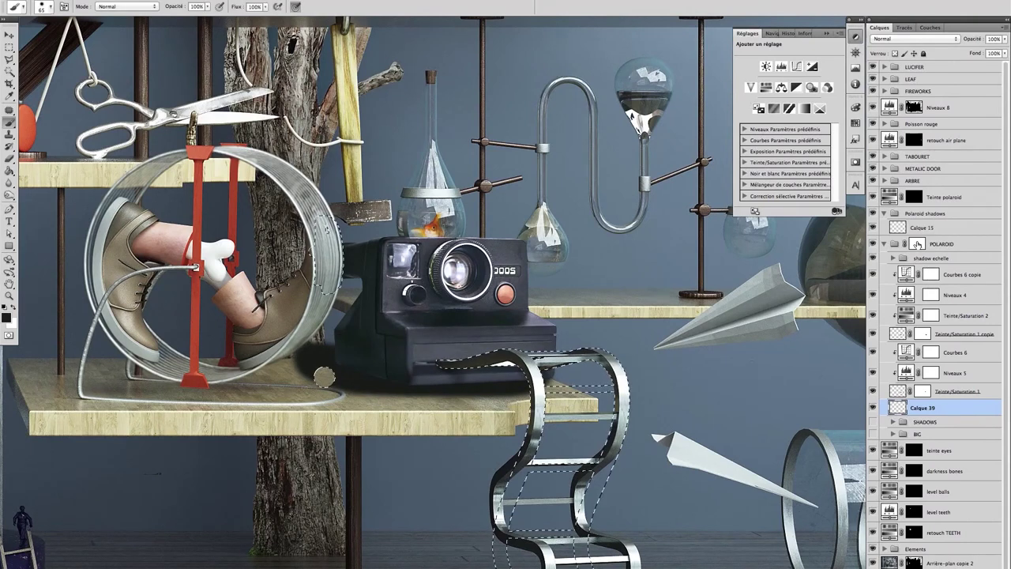
- Clear the selection and squash the camera's painted shadow on Calque 39 to 94.03% height, at 100% opacity
key(m)
key(ctrl+d)
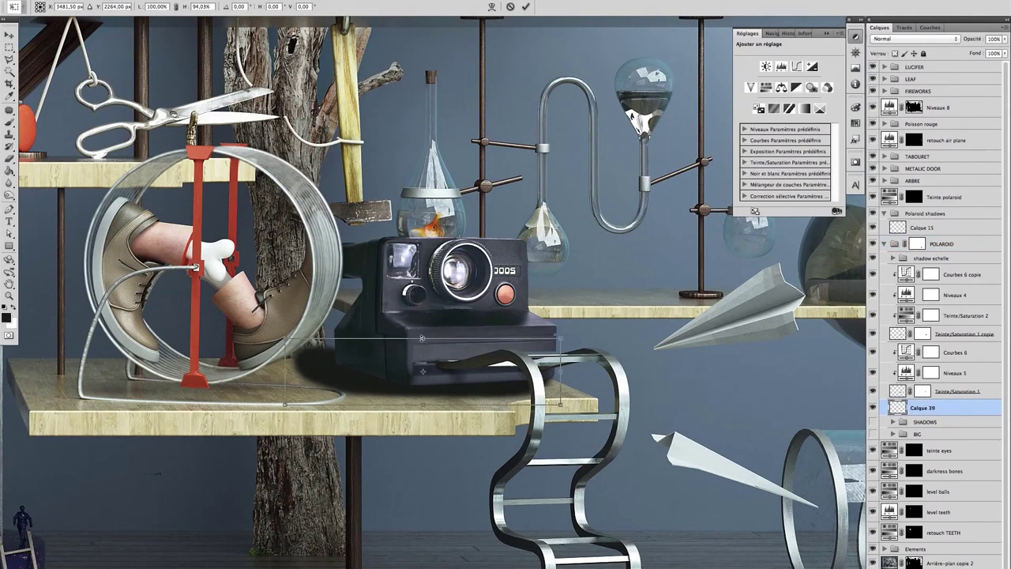
key(Return)
drag(979, 55, 1003, 56)
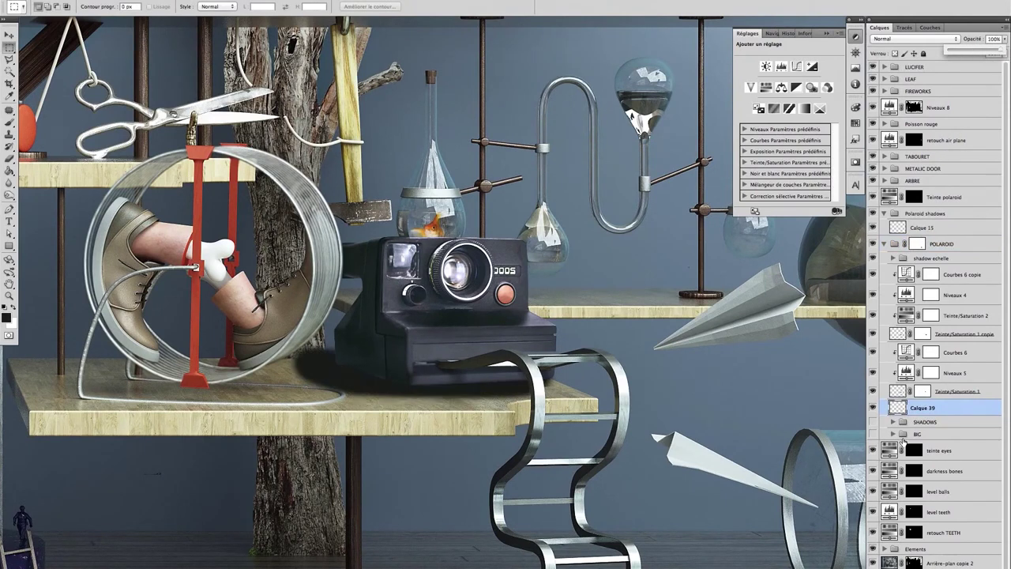
- Soften the camera shadow on Calque 39 with a Flou directionnel filter at an angle of 0°
click(269, 1)
mouse_move(336, 91)
click(450, 127)
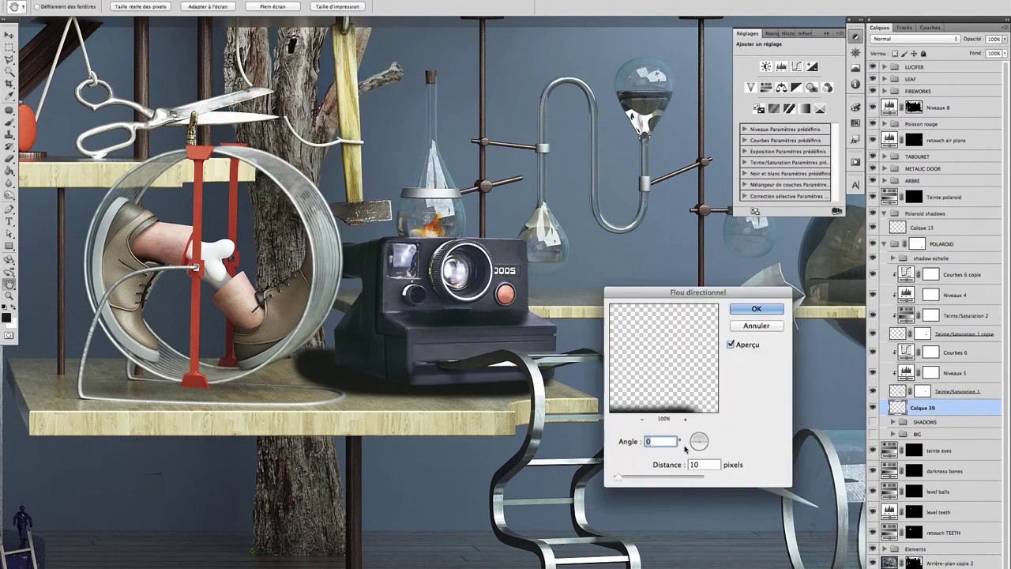
click(751, 308)
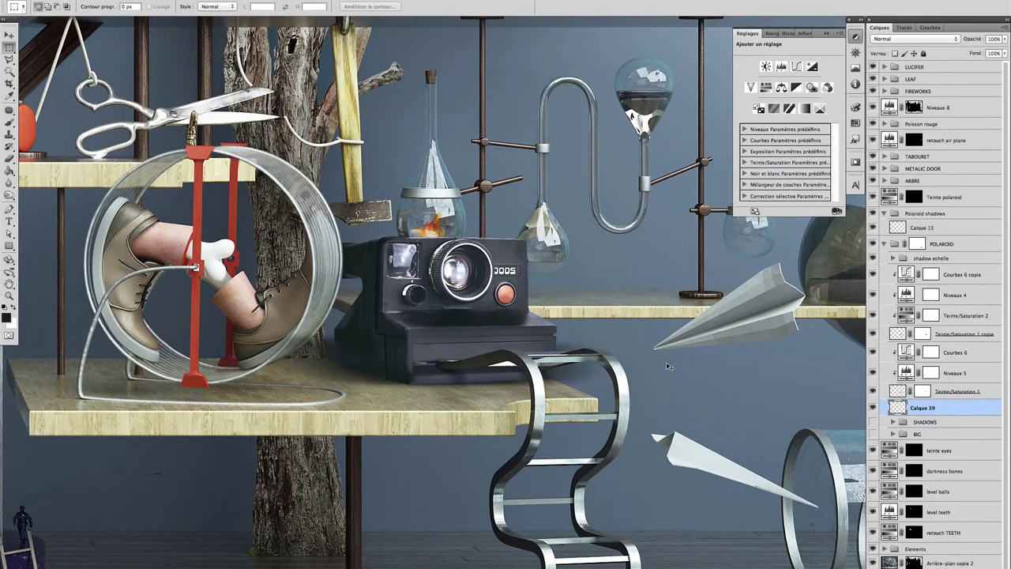
drag(8, 171, 37, 173)
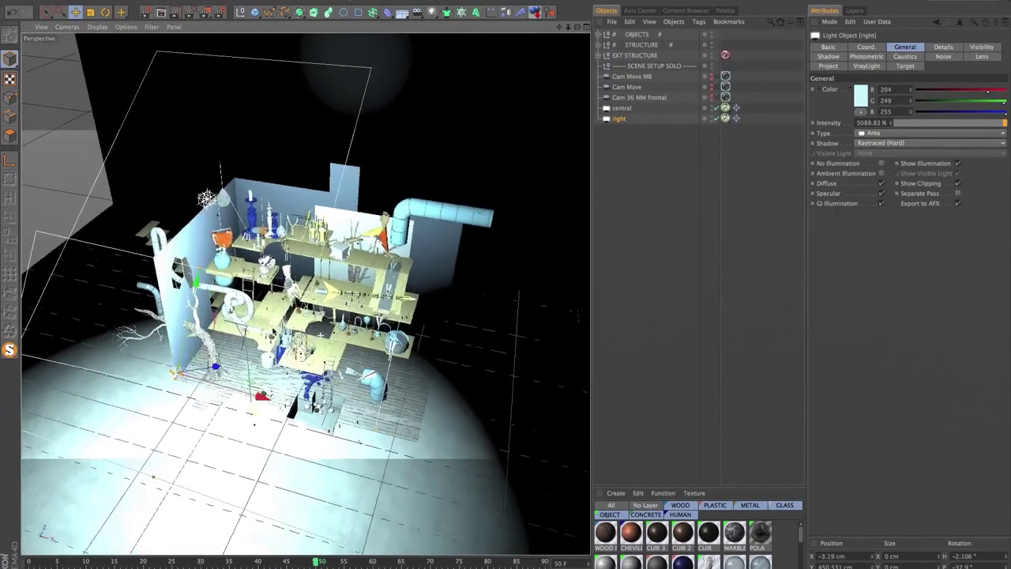
- In the Cinema 4D scene, reposition the right area light beside the room set and the central area light above its front
alt+drag(254, 372, 500, 299)
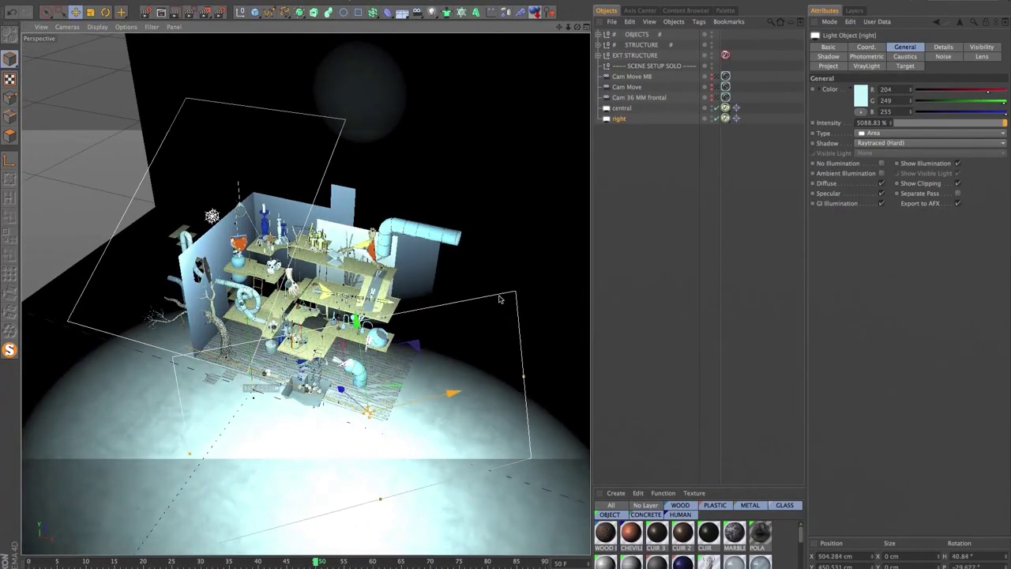
alt+drag(413, 349, 378, 177)
click(358, 159)
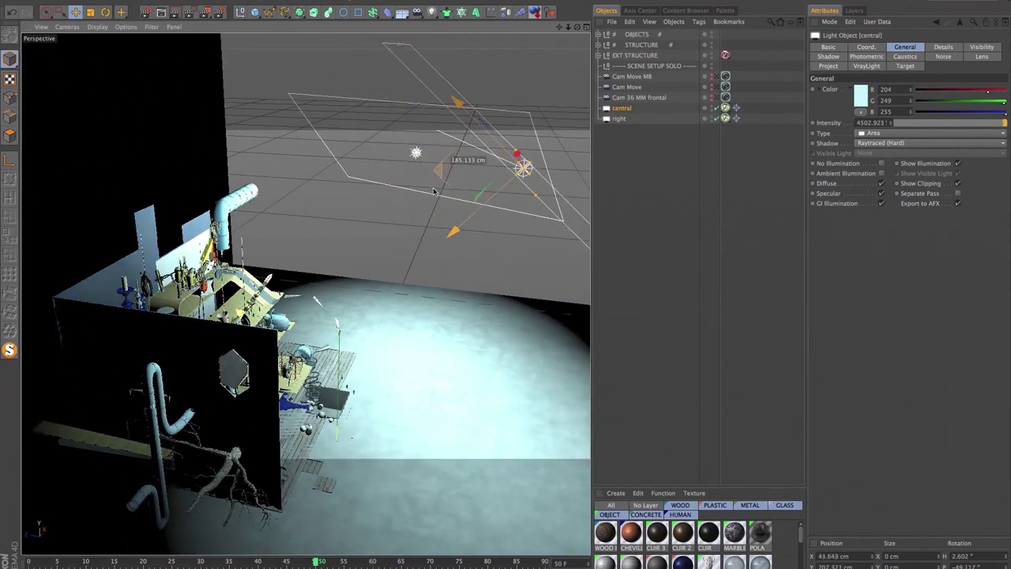
alt+drag(242, 392, 200, 403)
scroll(329, 311, up, 8)
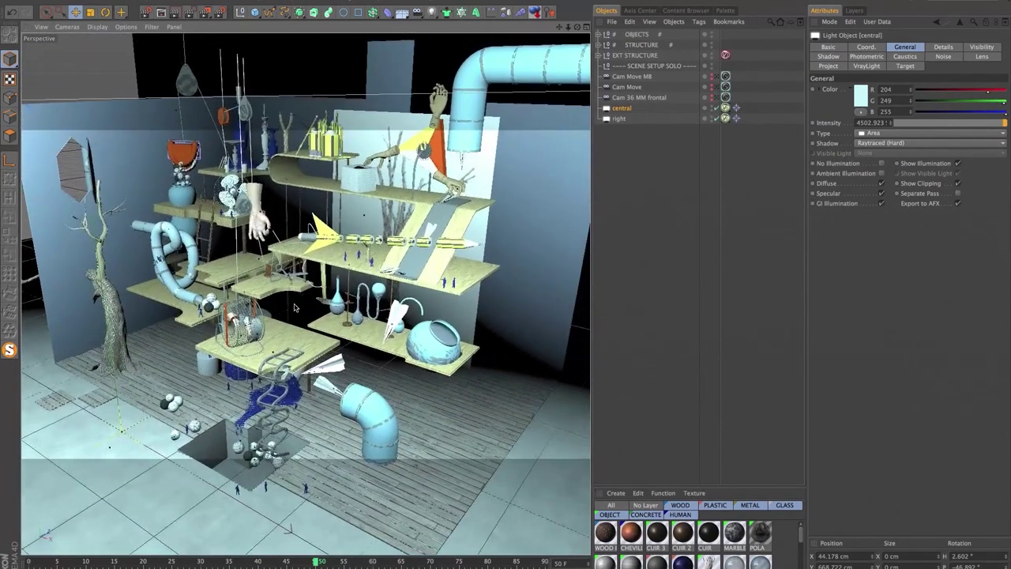
alt+drag(294, 307, 341, 348)
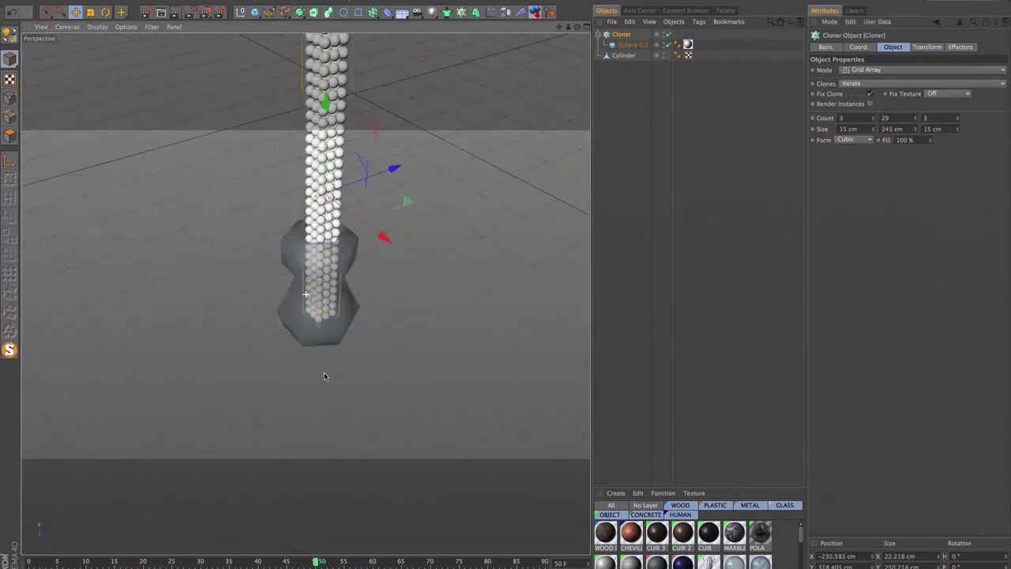
- Add a rigid Dynamics Body tag to the Cloner of spheres and a collider dynamics tag to the Cylinder container
right_click(622, 34)
click(766, 177)
right_click(624, 55)
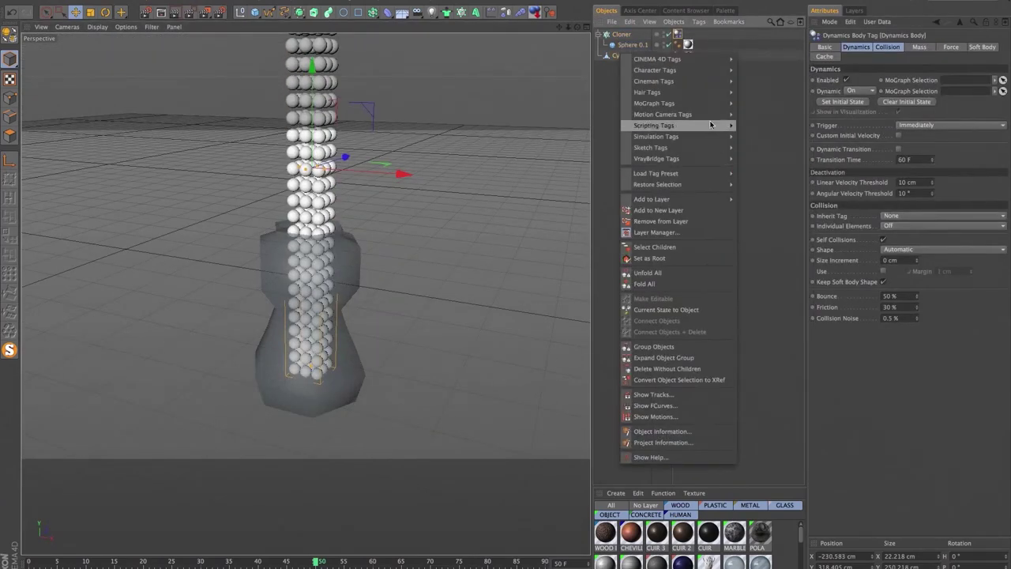
click(775, 194)
- Set Individual Elements to Top Level in the Cloner's dynamics tag and bake the object's simulation into the cache
click(677, 34)
click(909, 226)
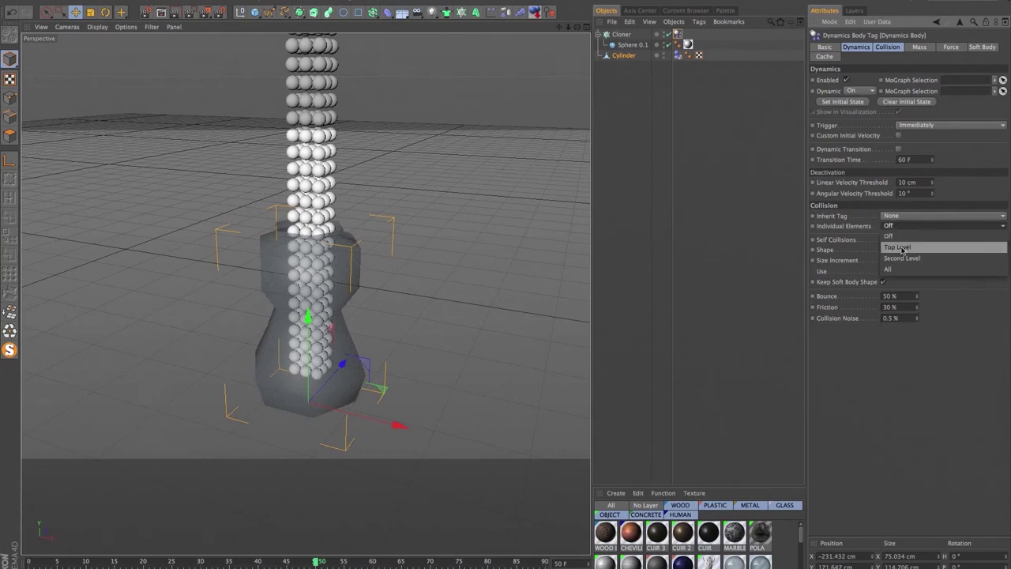
click(824, 57)
click(856, 99)
- Scrub through the falling sphere simulation and rewind it to the first frame to examine how the container fills
drag(28, 561, 196, 562)
drag(293, 561, 30, 562)
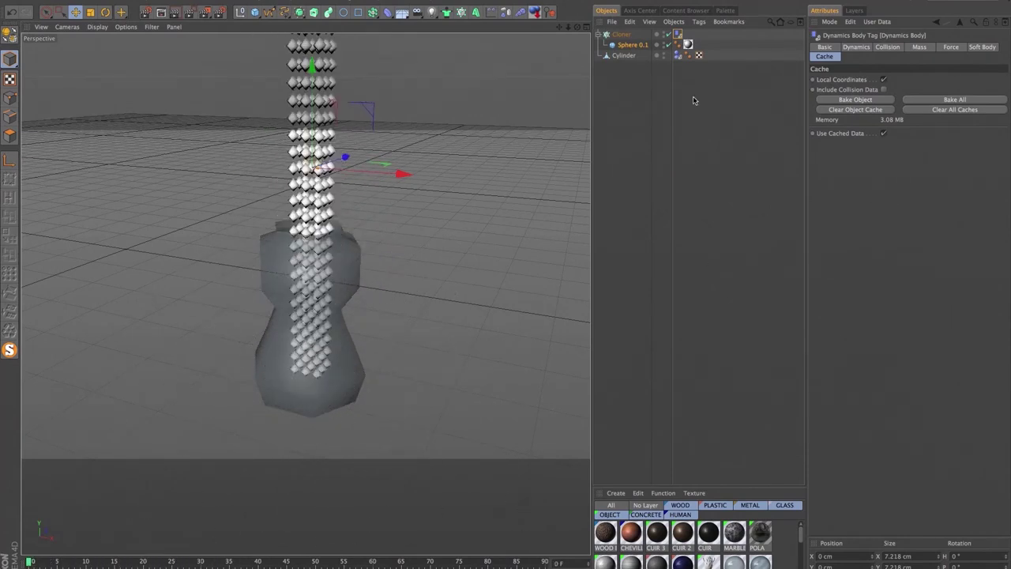
click(691, 46)
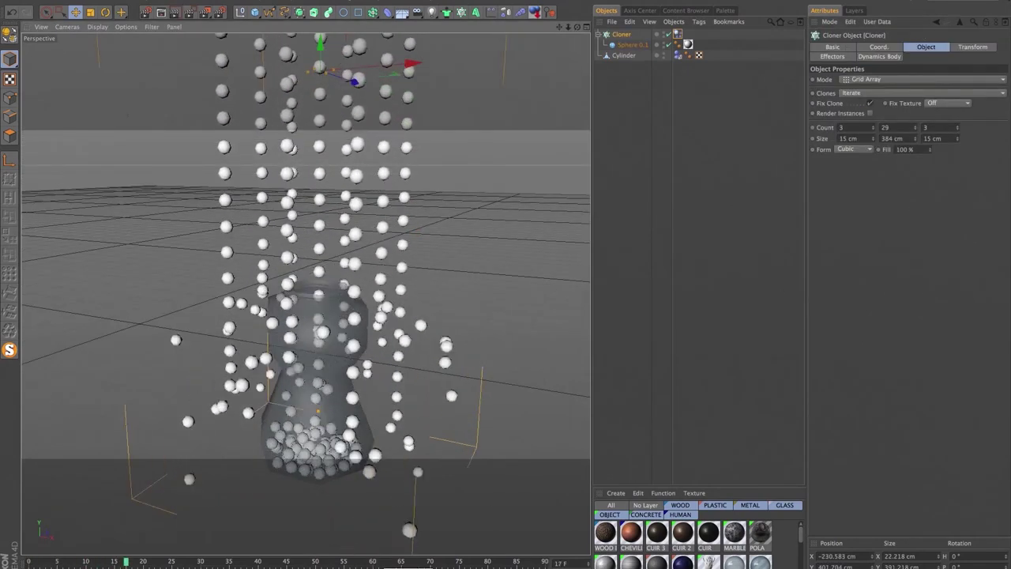
key(shift+f)
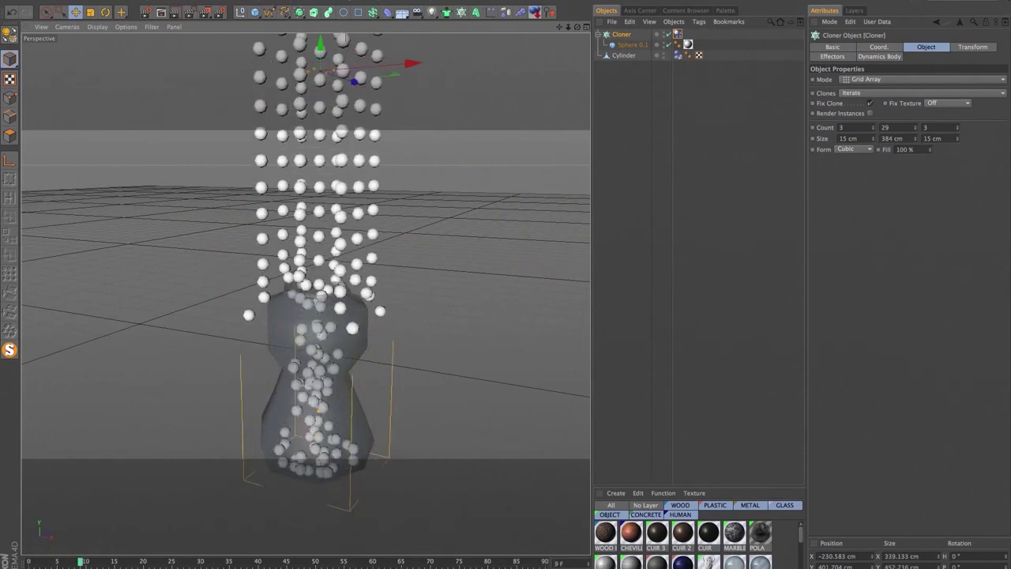
key(shift+f)
mouse_move(411, 443)
alt+mouse_down()
mouse_move(372, 432)
mouse_move(308, 316)
mouse_move(255, 423)
alt+mouse_up()
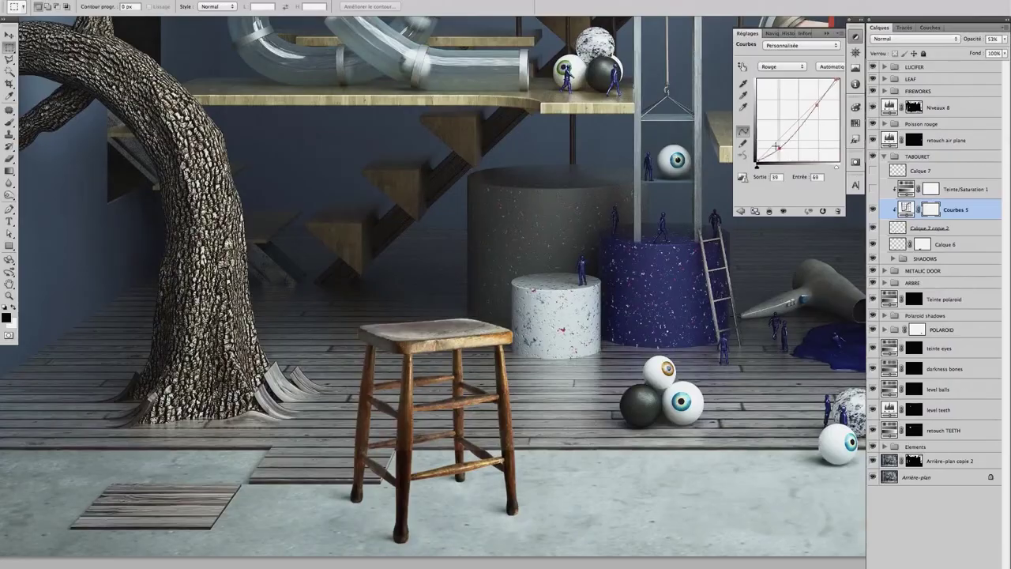
- Back in Photoshop, lower the stool's red curve in Courbes 5 and set Teinte/Saturation 1 to hue -39 and saturation -21
drag(790, 147, 787, 154)
click(967, 189)
click(873, 189)
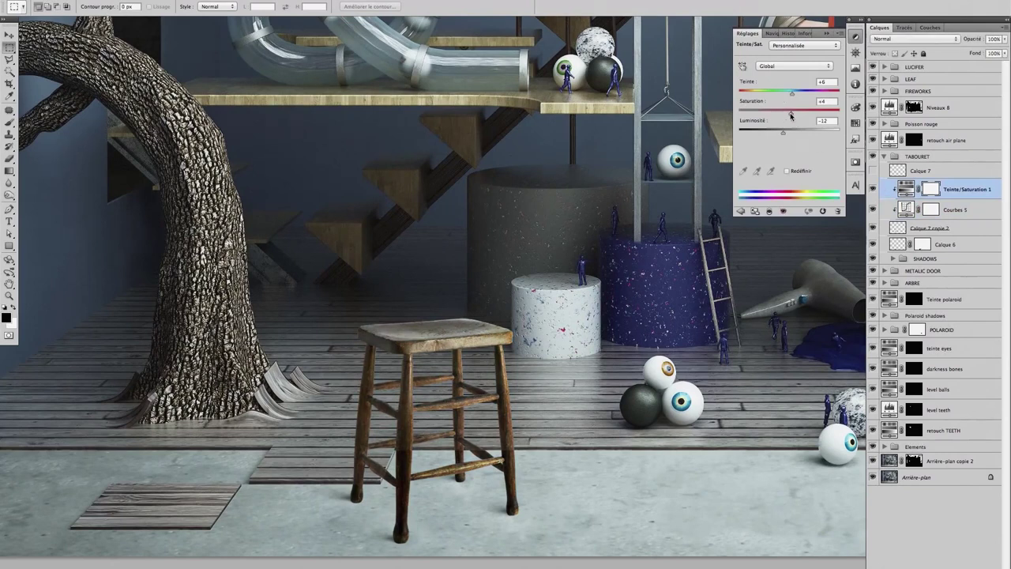
drag(790, 115, 769, 93)
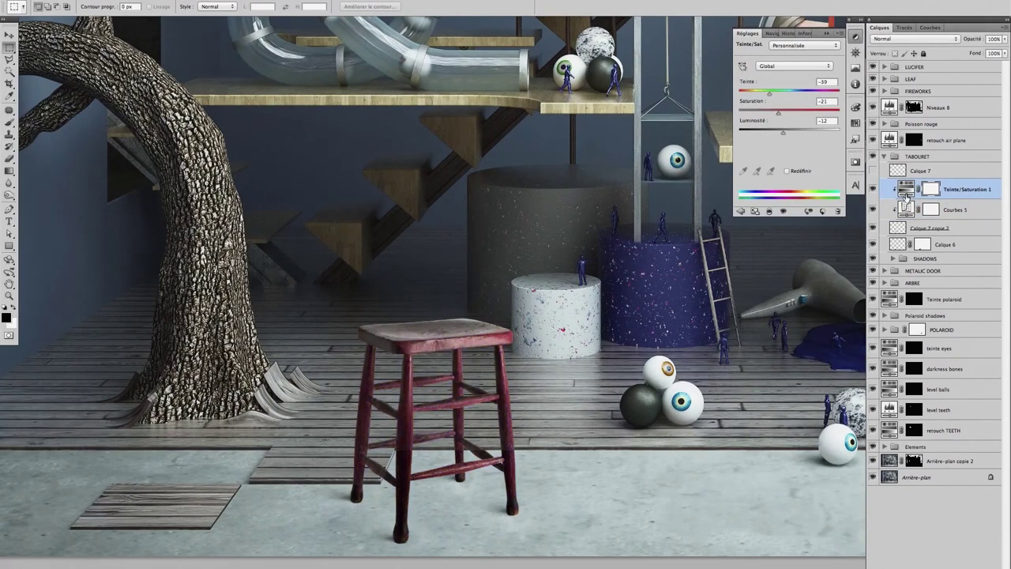
- Turn on the Calque 7 shading layer above the stool's adjustments and make it the active layer
click(909, 230)
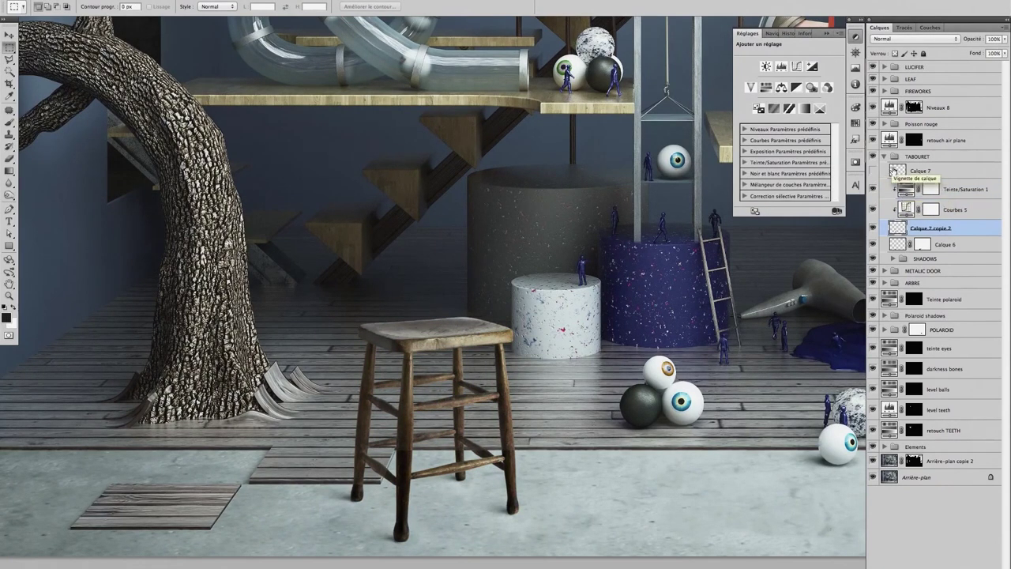
click(873, 171)
click(890, 172)
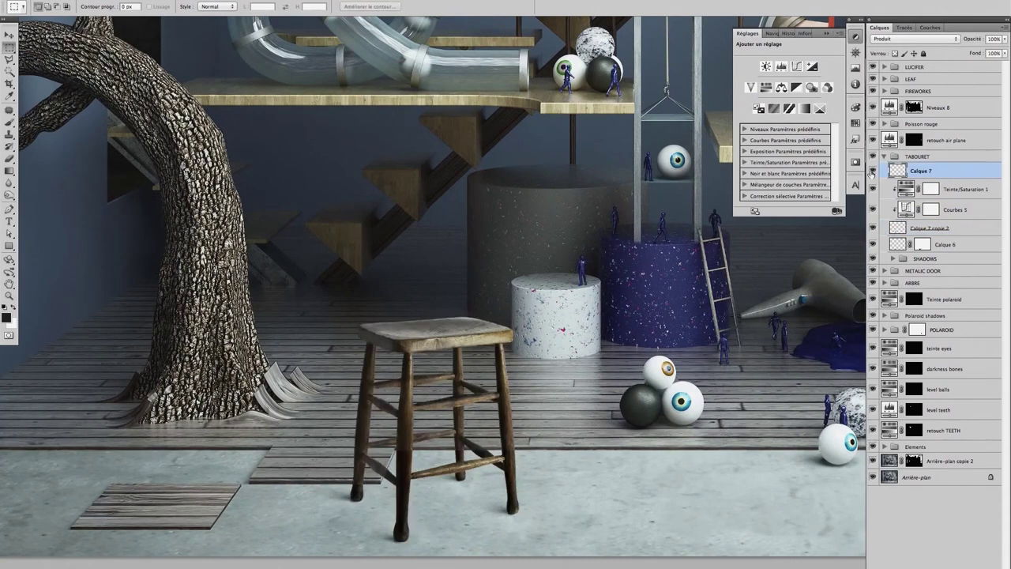
alt+scroll(544, 282, up, 2)
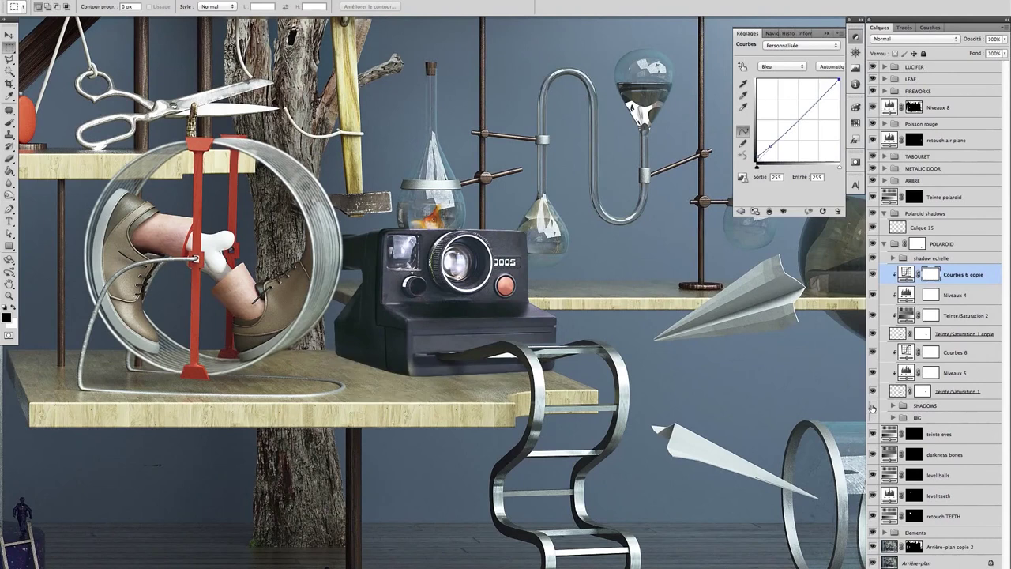
- Add a new layer beneath the camera and paint its dark shadow on the shelf with the Brush tool
key(ctrl+shift+alt+n)
key(b)
right_click(498, 372)
click(7, 316)
click(700, 363)
right_click(602, 362)
key(Return)
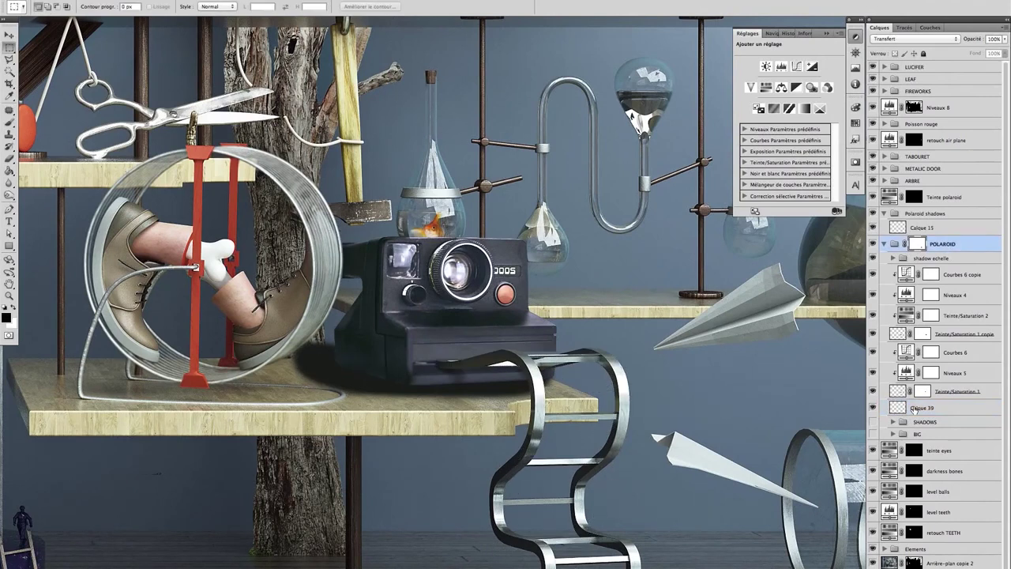
- Apply the Flou directionnel filter to the painted camera shadow on Calque 39
click(257, 1)
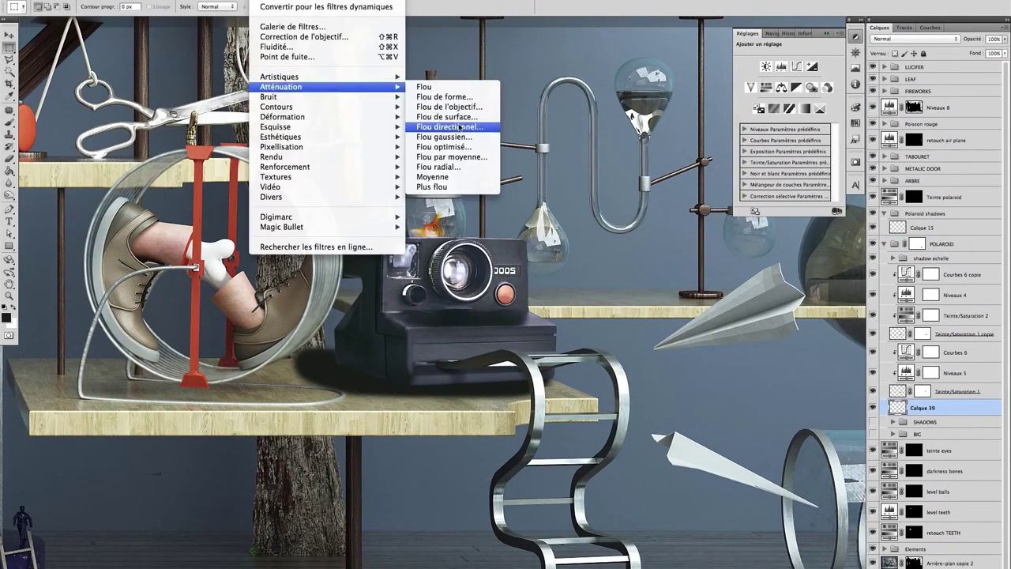
click(429, 131)
key(Return)
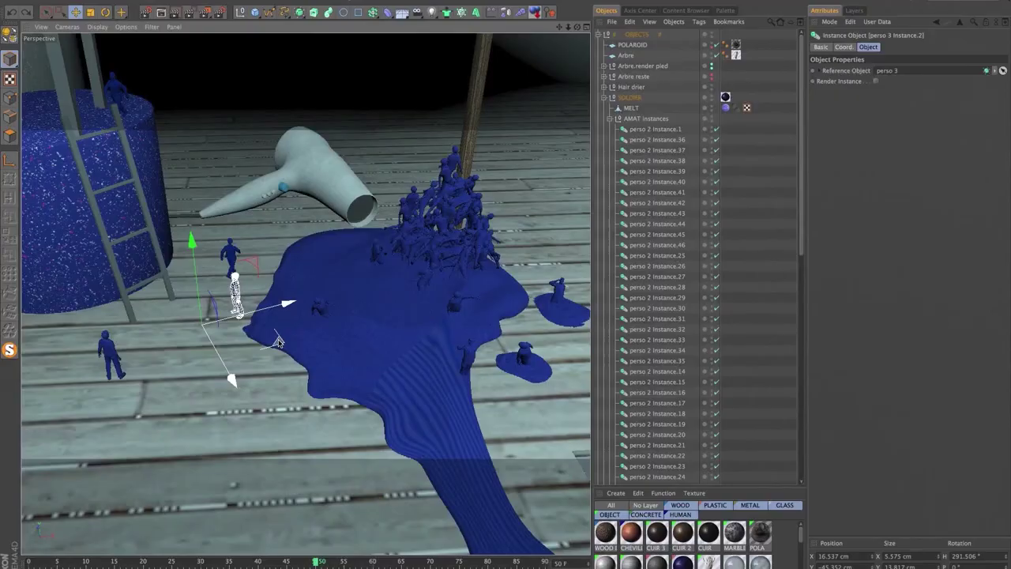
- In Cinema 4D, move the soldier perso 3 Instance.2 away from the blue puddle and rotate a half-melted soldier by about 23.6°
drag(287, 301, 251, 378)
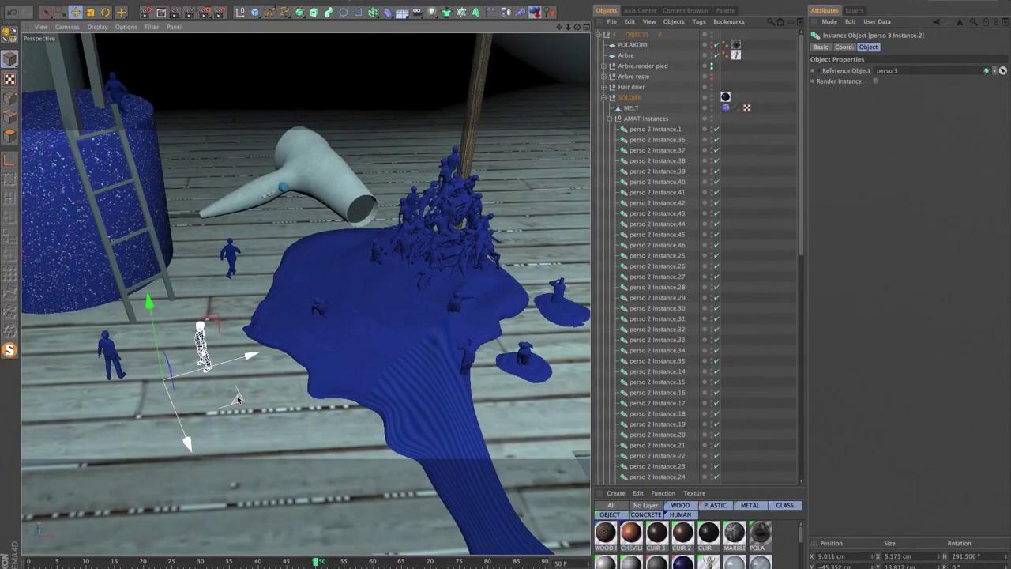
key(r)
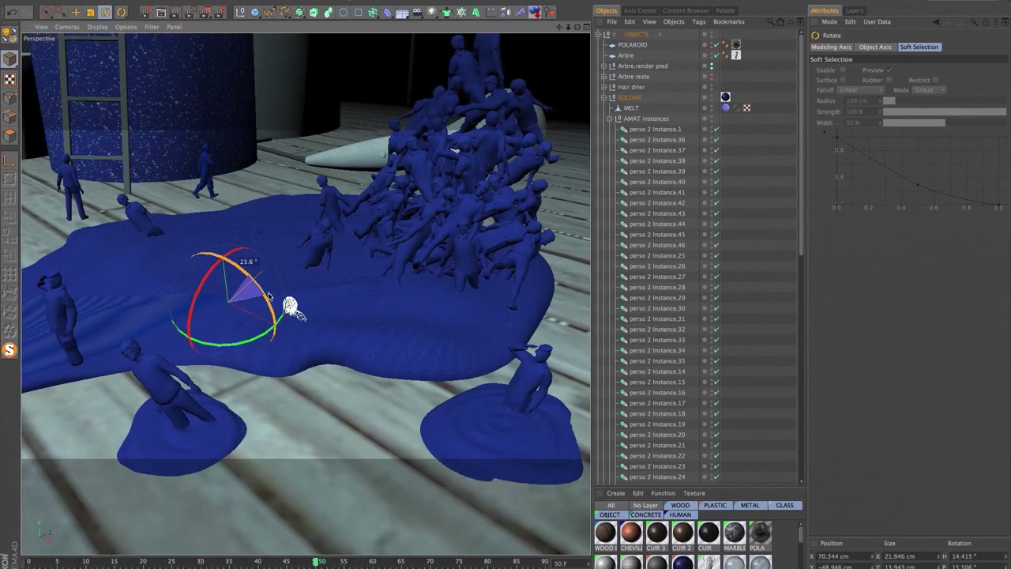
alt+drag(271, 299, 508, 276)
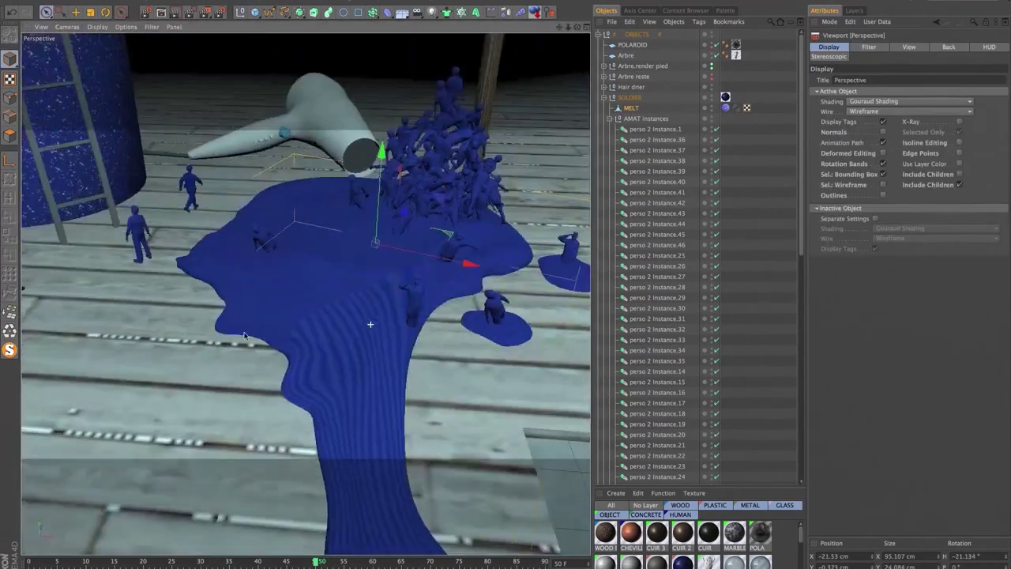
- Subdivide the low-poly MELT puddle mesh to sculpting level 4
alt+drag(284, 301, 314, 310)
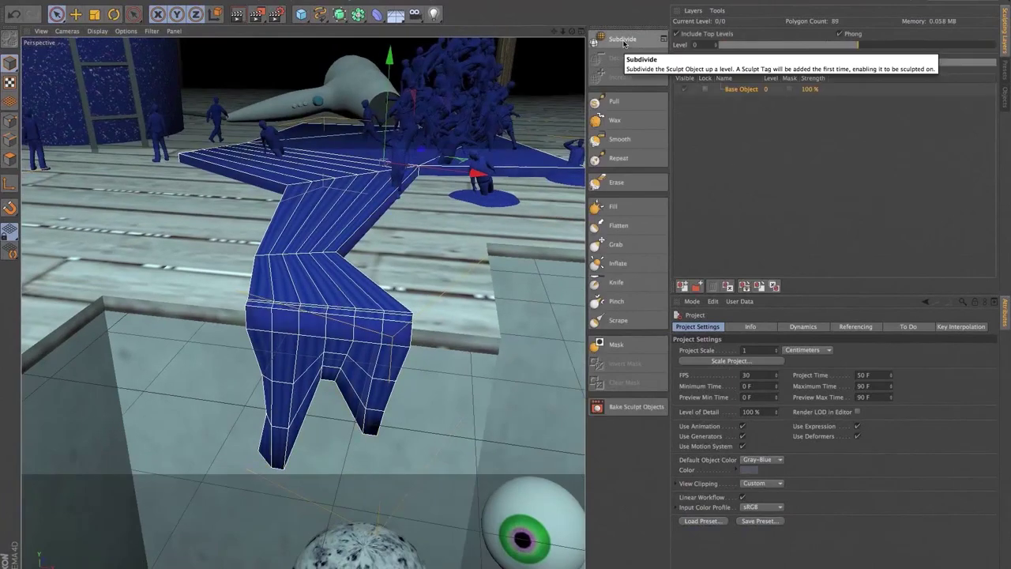
click(622, 38)
click(622, 39)
click(622, 39)
click(622, 39)
- Hide the selection wireframe, sculpt the melted flow with the Pull brush at 15% pressure, and switch to the Pinch brush
click(614, 102)
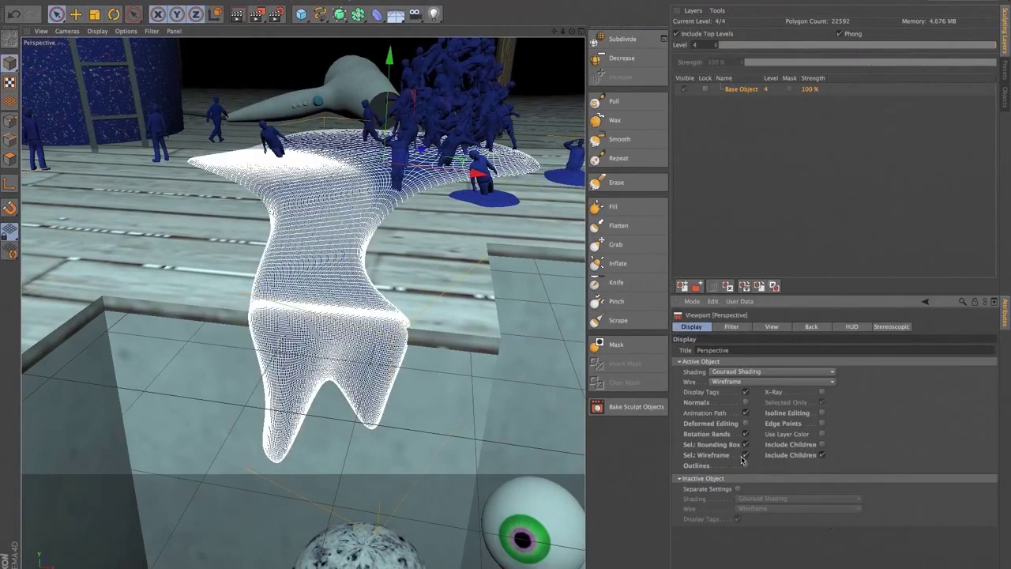
alt+drag(340, 284, 310, 338)
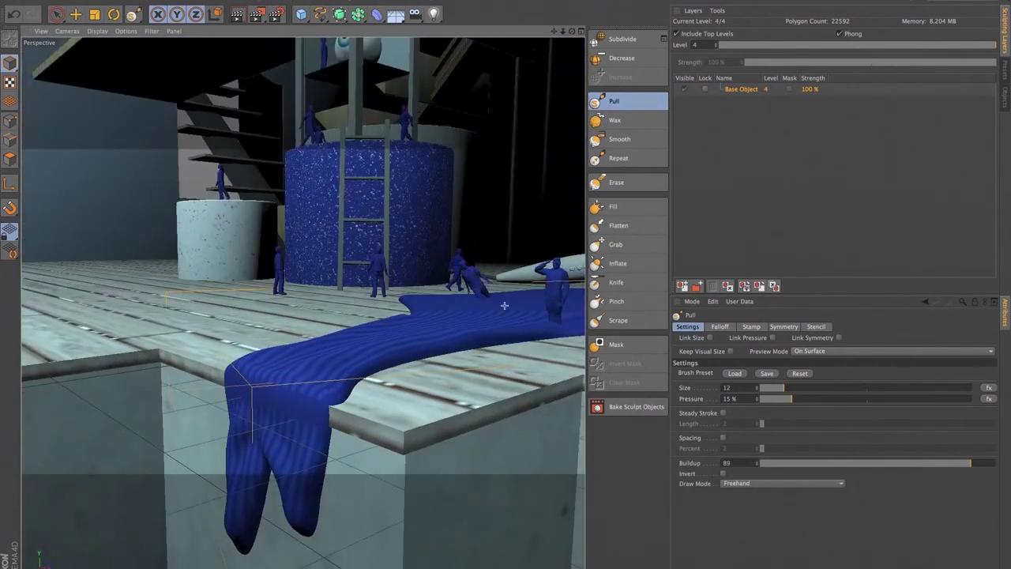
click(536, 184)
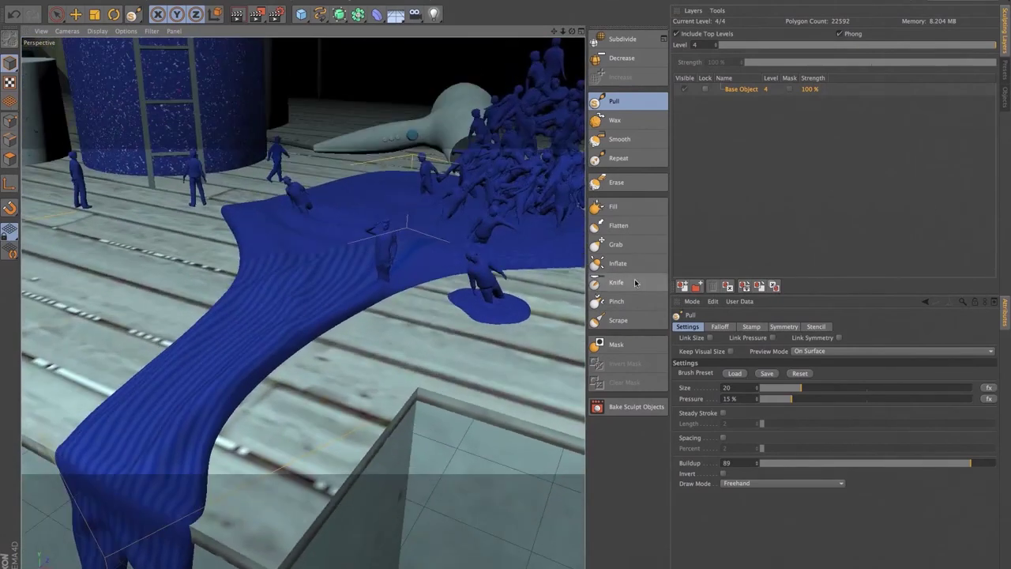
click(616, 301)
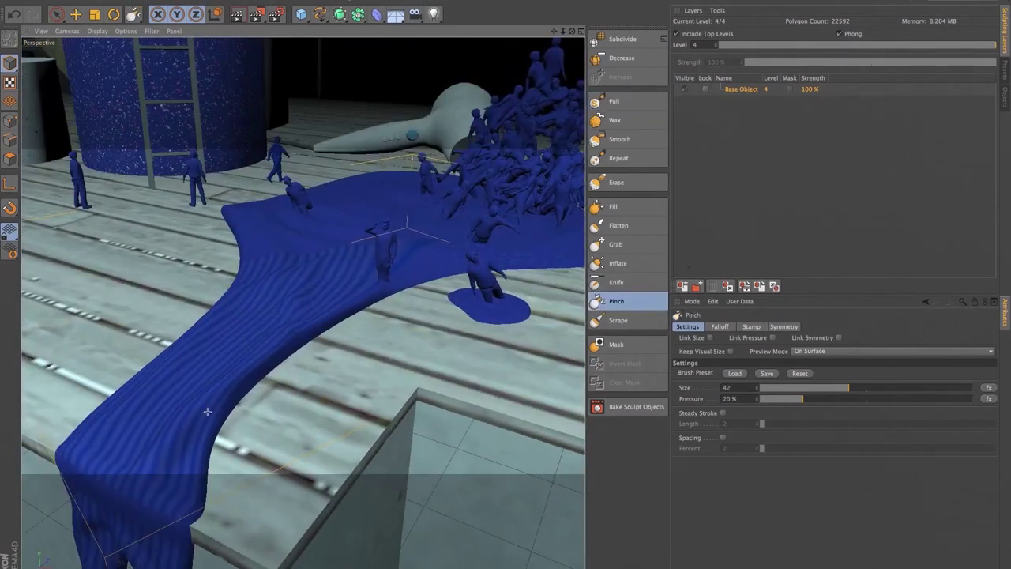